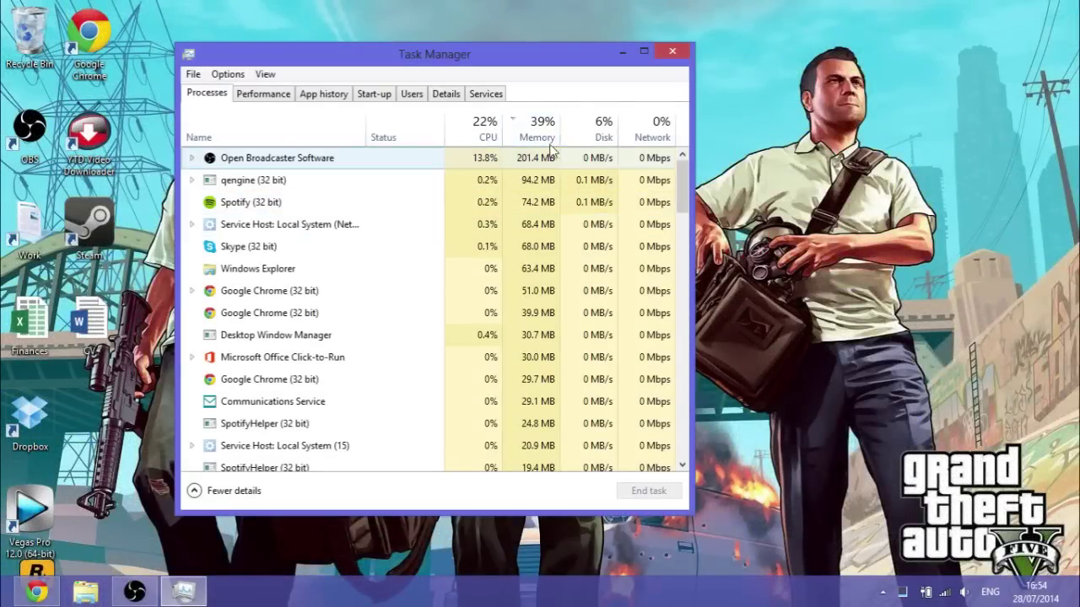
View the CPU and memory performance graphs in Task Manager and return to the list of processes.
left_click(272, 96)
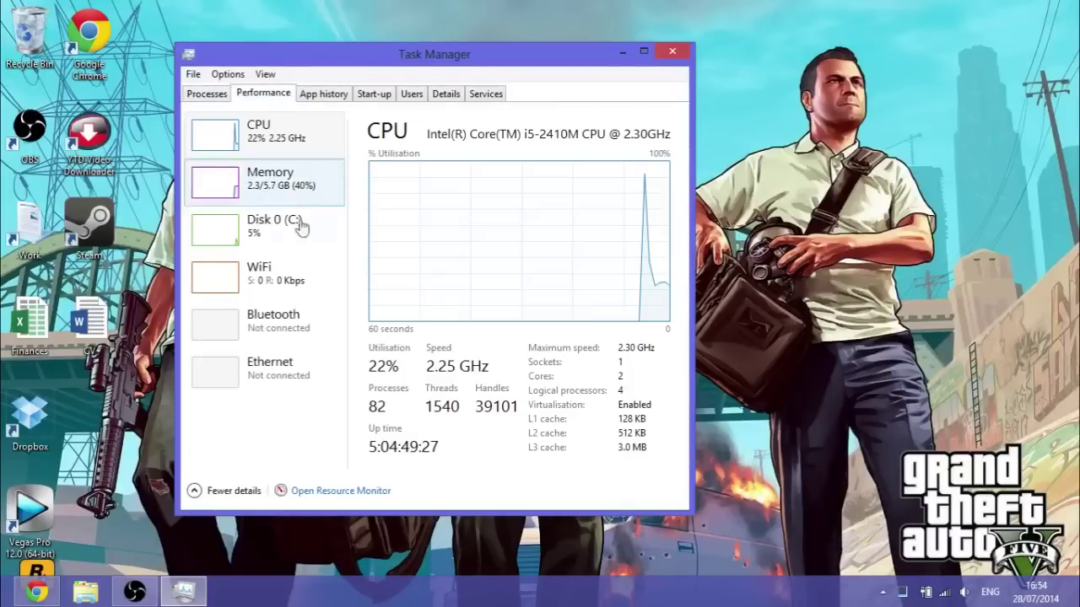
left_click(302, 203)
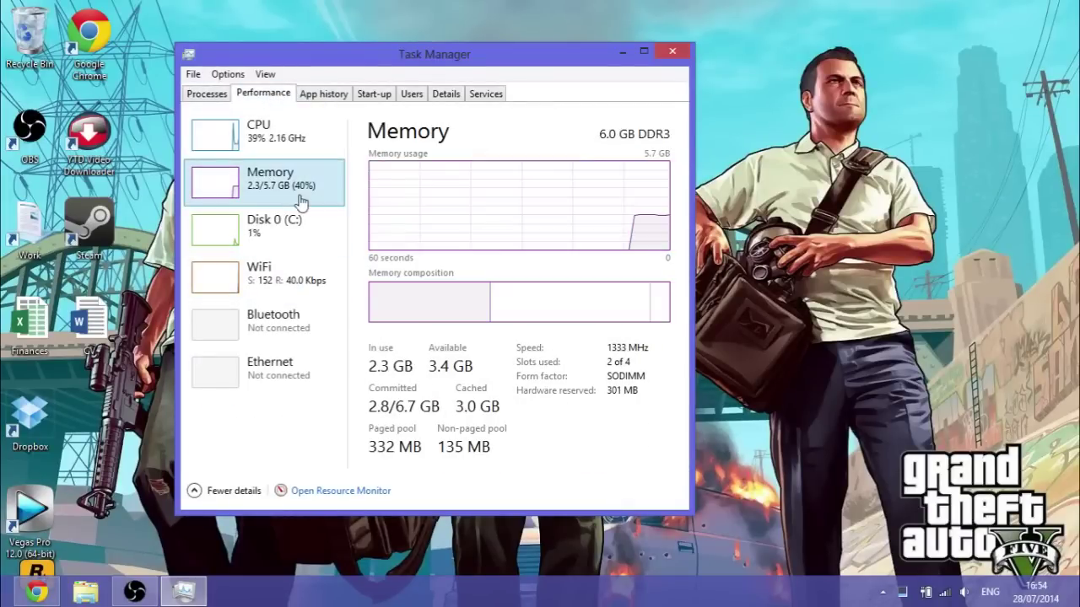
left_click(208, 93)
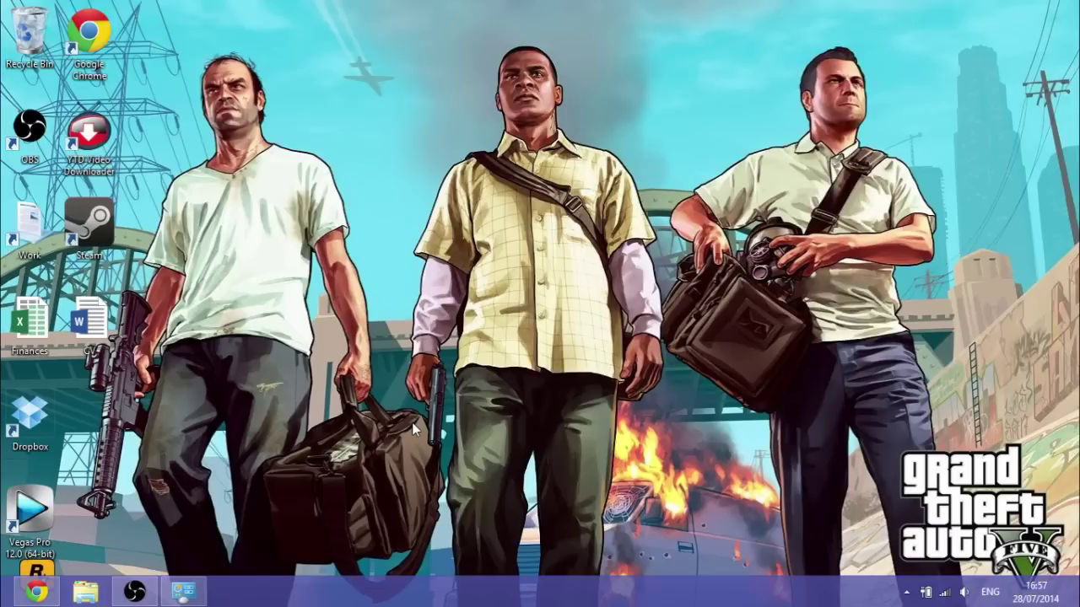
Search for Computer from the Start screen, open its system properties and maximise the System window.
key("super")
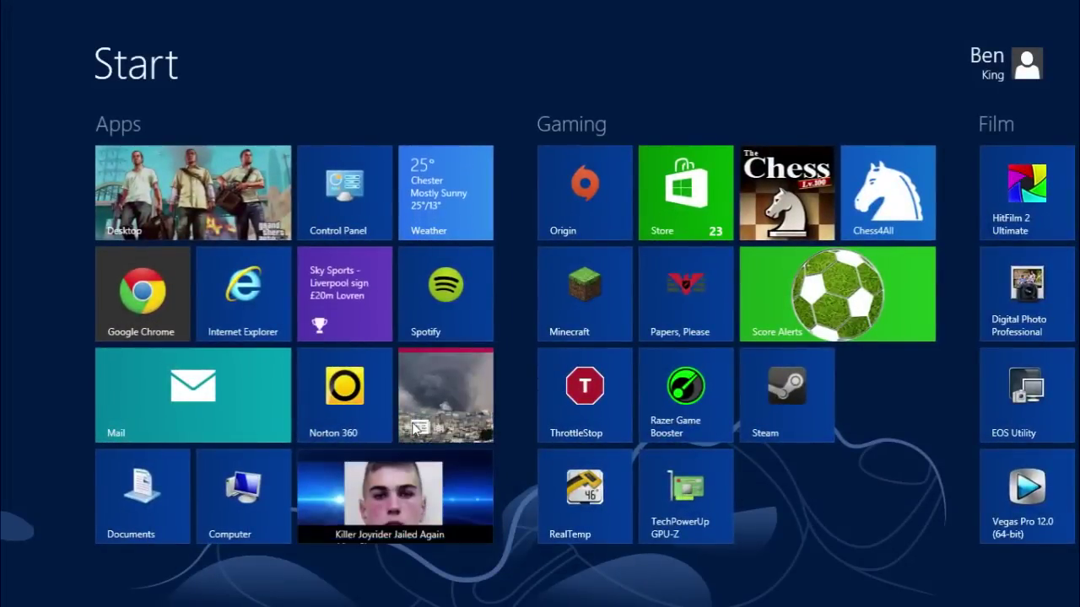
type("compute")
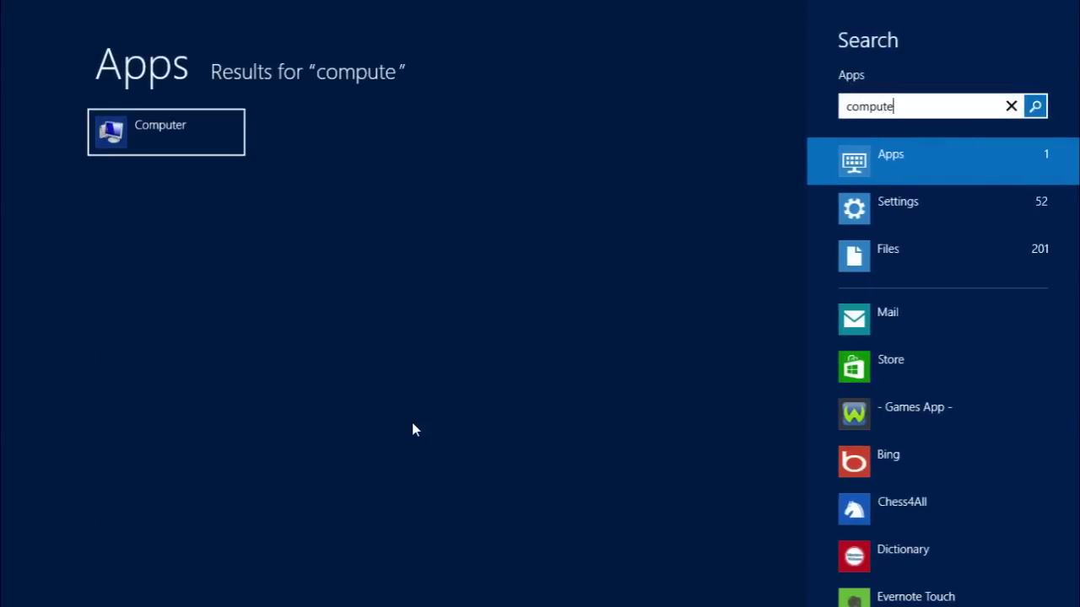
right_click(173, 132)
left_click(199, 557)
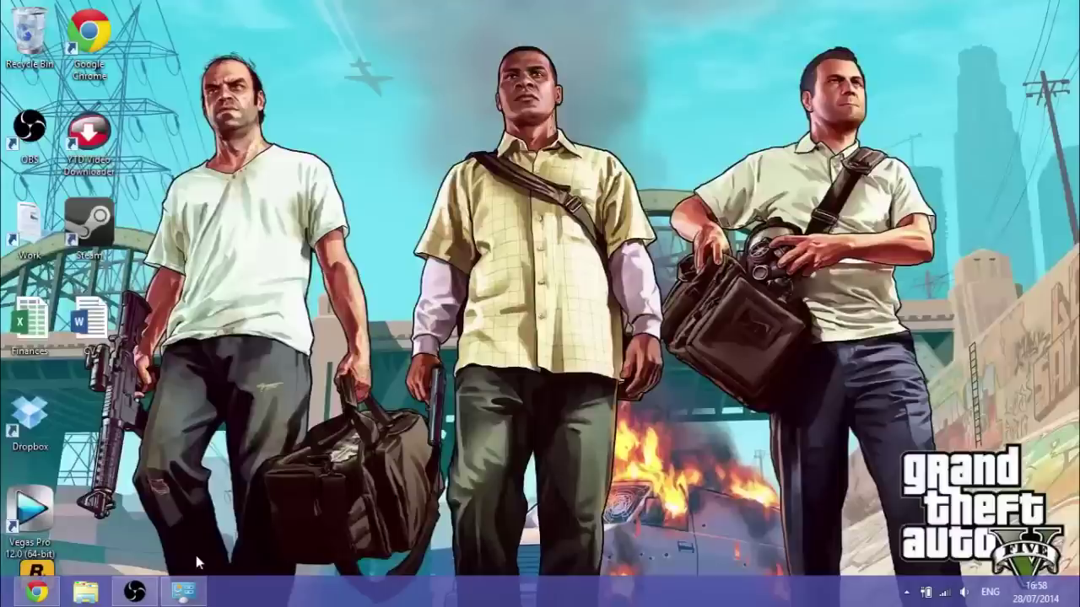
left_click(1027, 10)
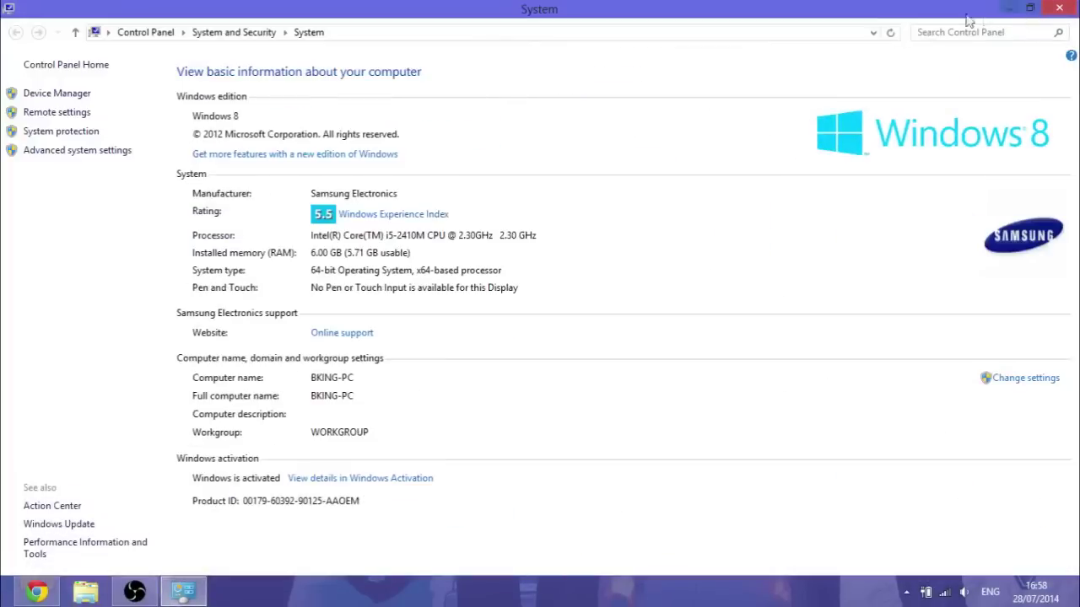
Open the Virtual Memory dialog from the advanced performance options in the advanced system settings.
left_click(61, 152)
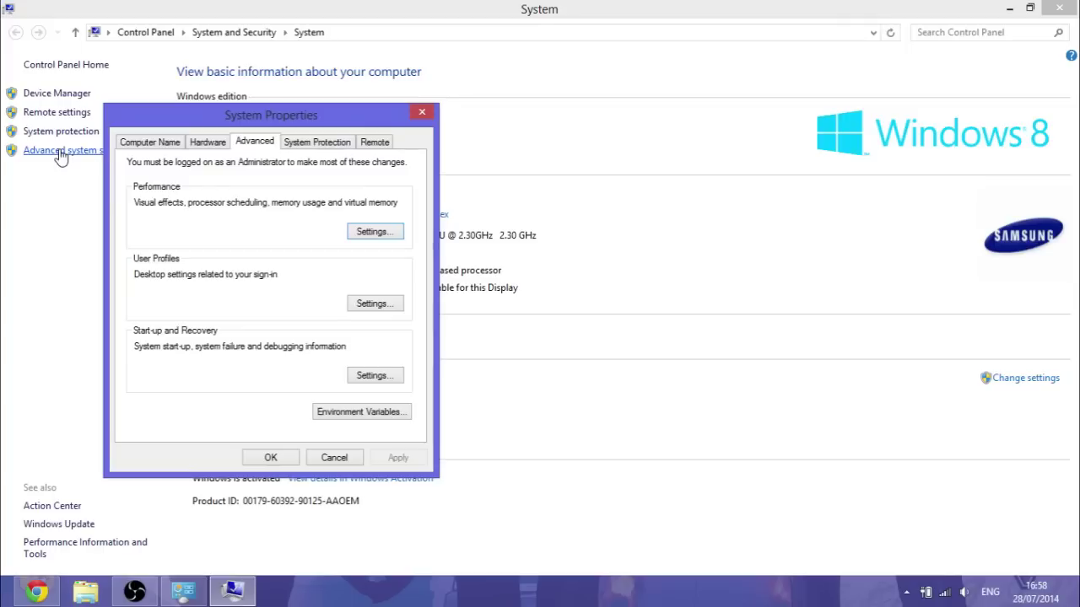
left_click(375, 239)
left_click(232, 188)
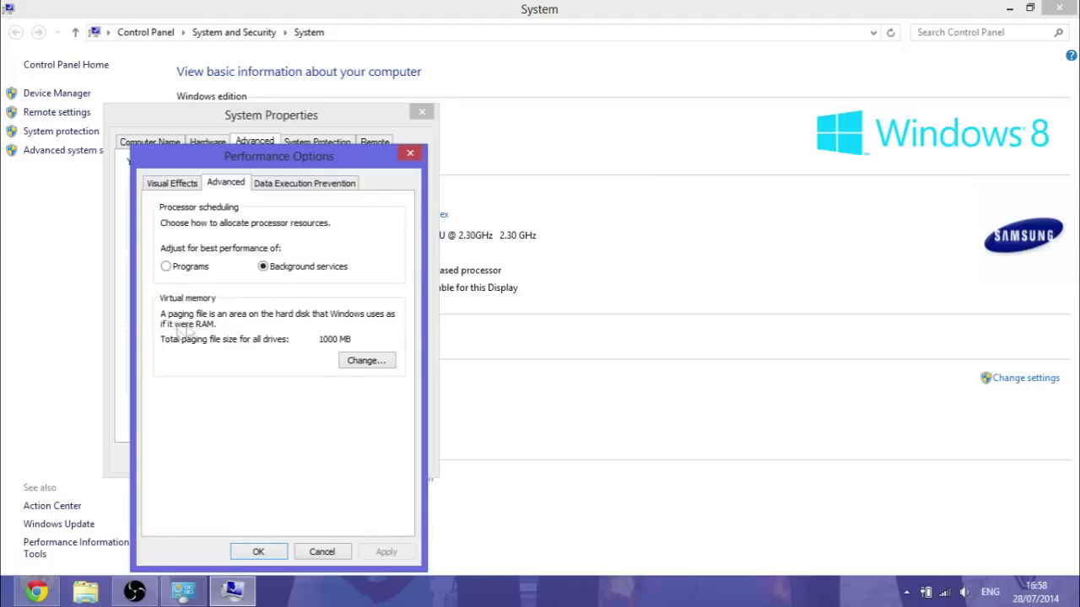
left_click(379, 360)
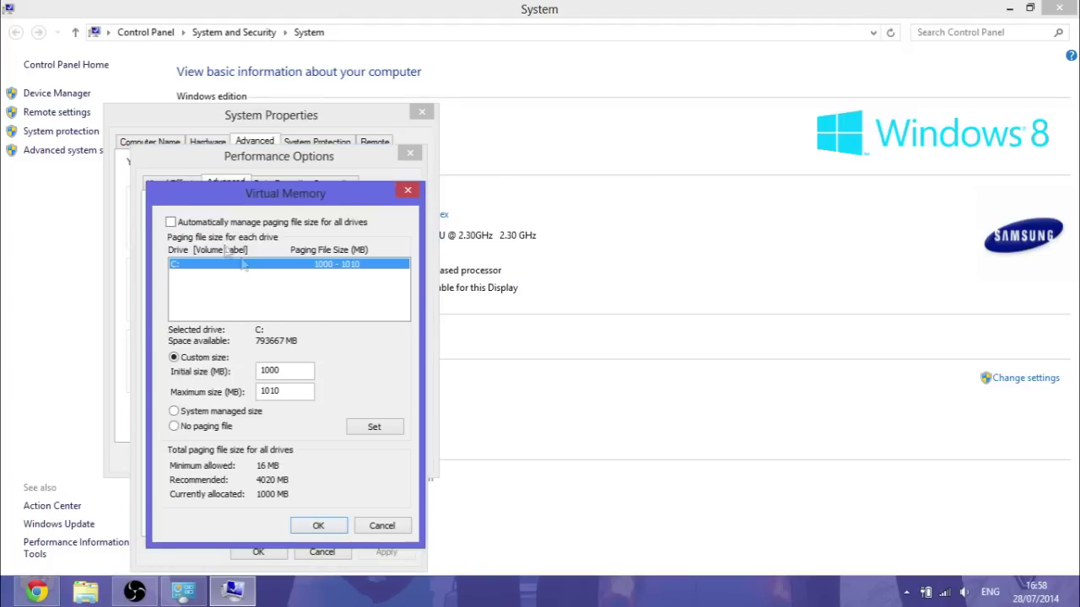
Turn automatic paging file management for all drives on and off again, moving the Virtual Memory dialog higher.
left_click(172, 223)
left_click_drag(244, 201, 248, 89)
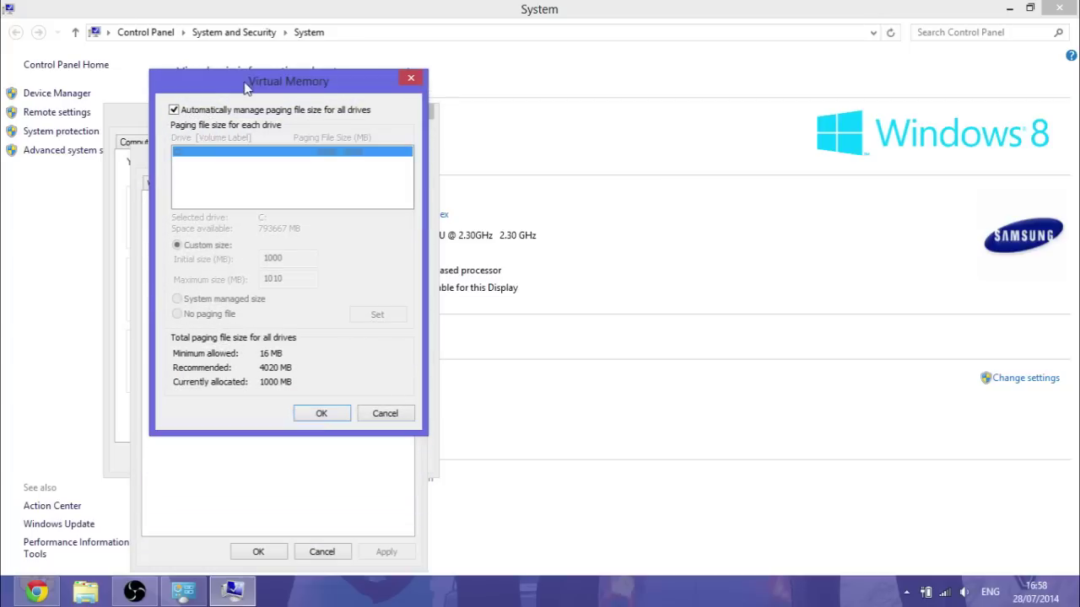
left_click(175, 110)
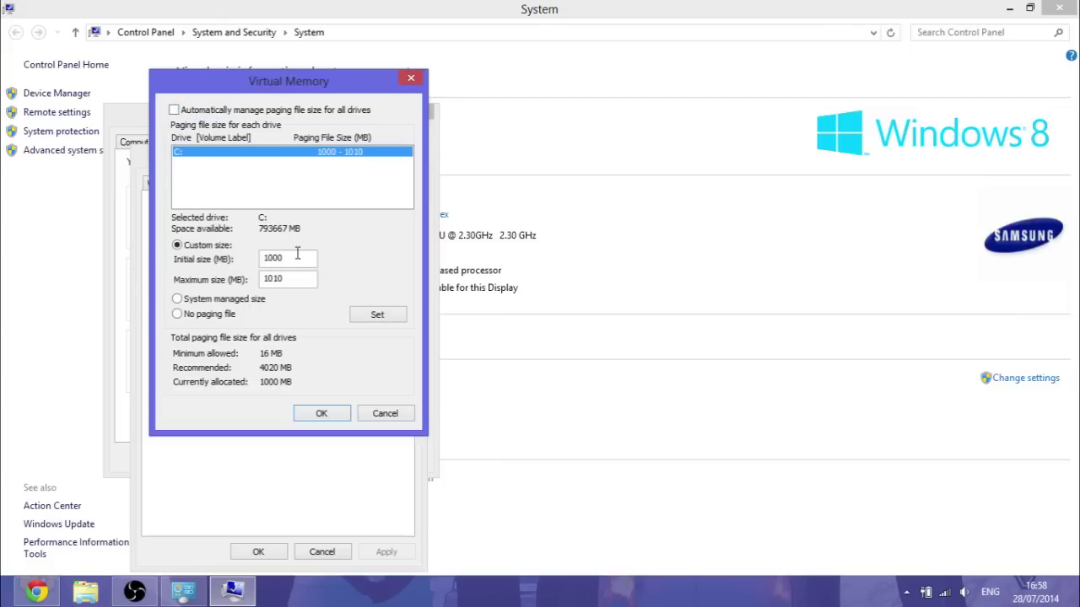
Examine the custom initial and maximum paging file sizes for drive C.
left_click(295, 257)
double_click(295, 257)
left_click(296, 257)
double_click(300, 258)
left_click(303, 255)
double_click(283, 259)
left_click(285, 257)
left_click_drag(295, 259, 264, 279)
left_click(291, 257)
left_click(305, 253)
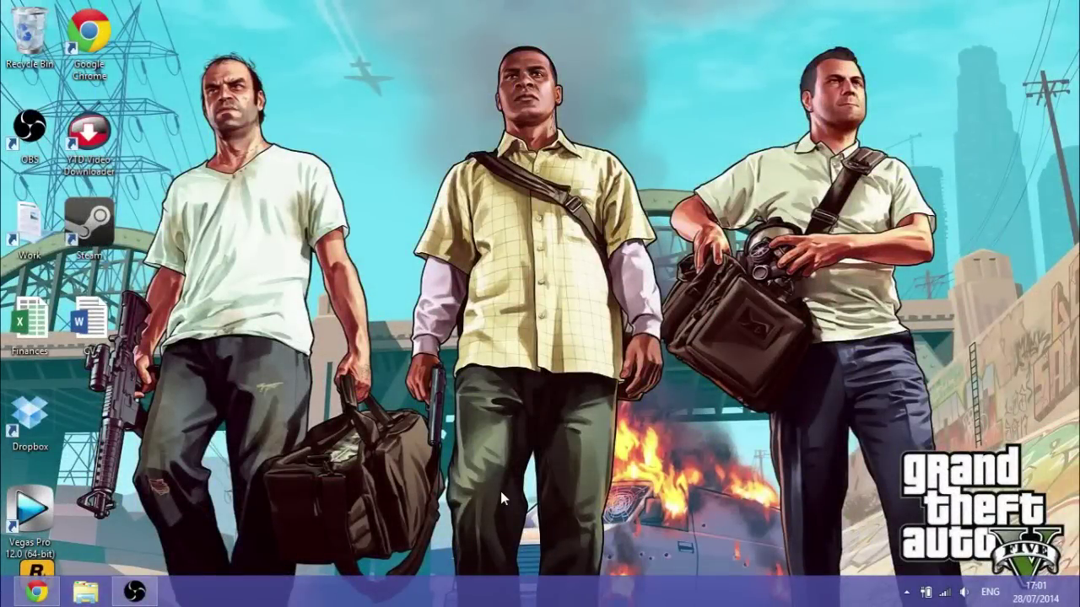
Open Task Manager and examine the CPU and memory usage of the running processes.
right_click(460, 588)
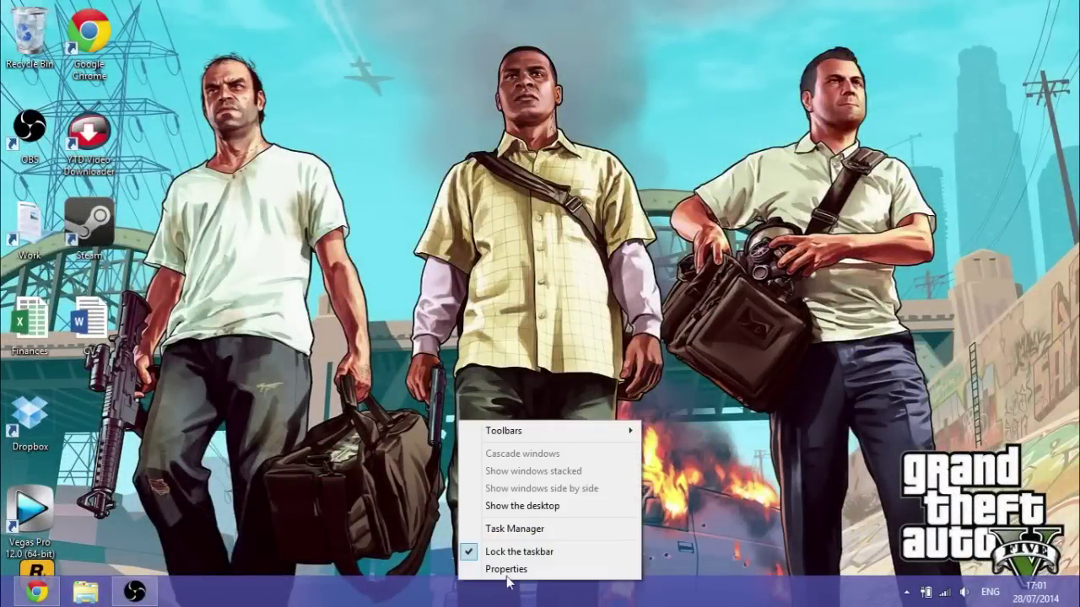
left_click(543, 526)
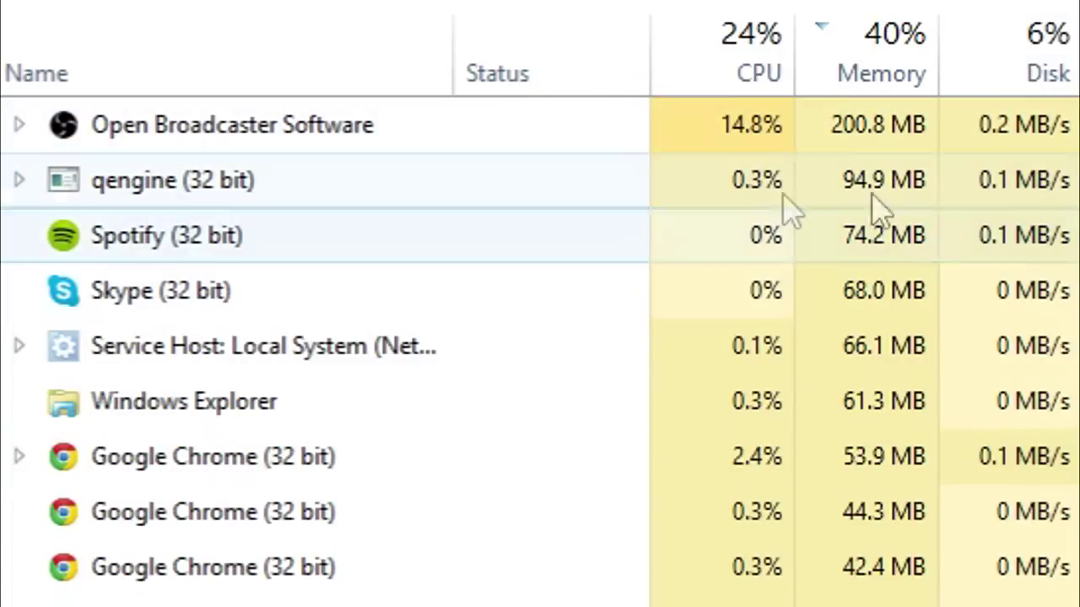
left_click(776, 310)
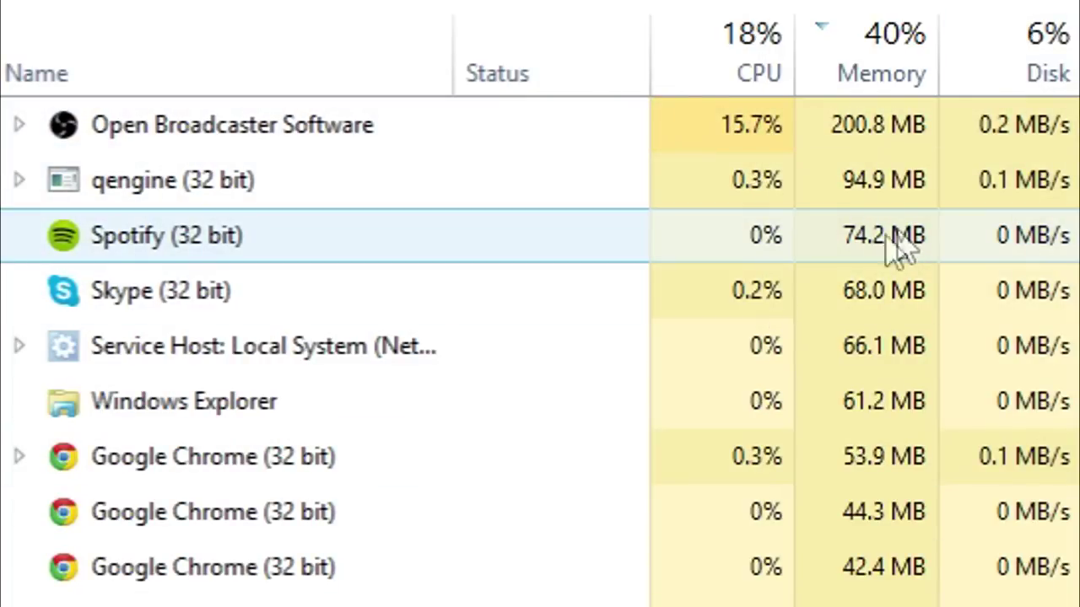
left_click(875, 305)
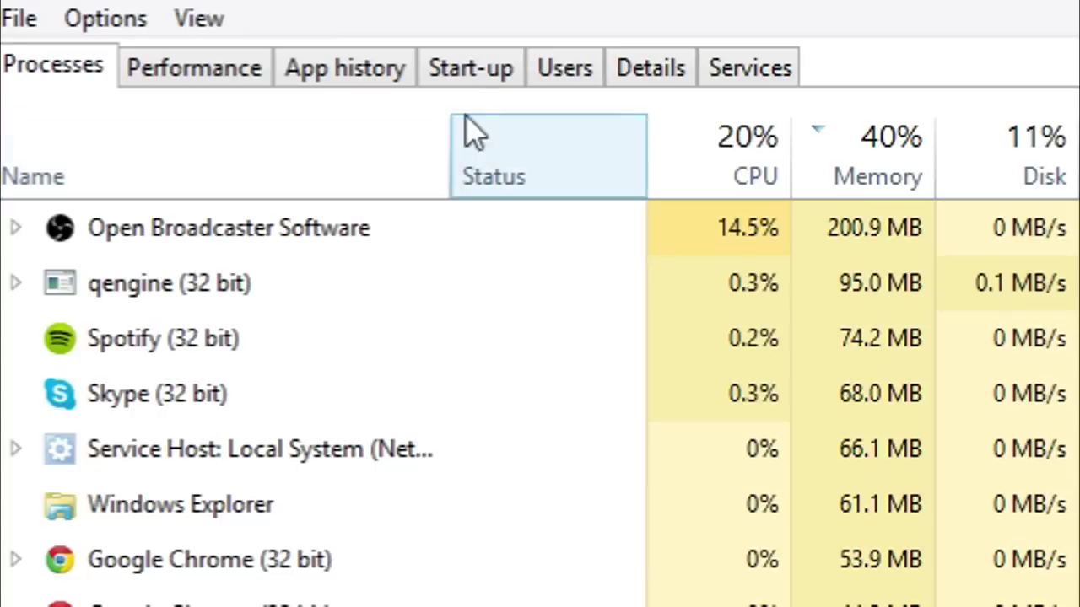
Look through the start-up programs with their status and impact, and return to the list of processes.
left_click(467, 69)
scroll(493, 397, "down", 3)
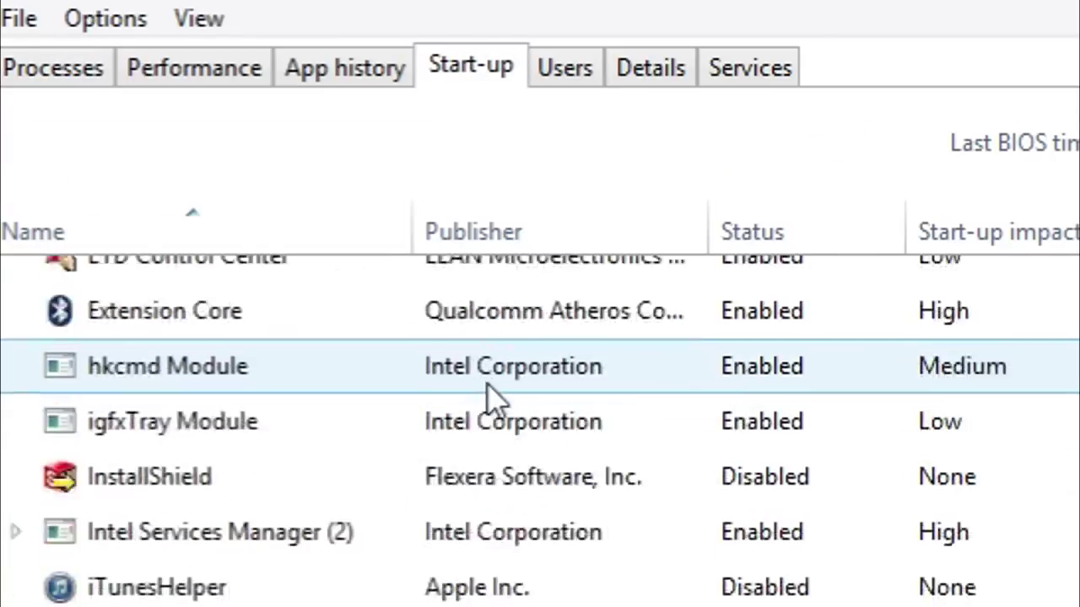
scroll(493, 397, "down", 4)
scroll(379, 434, "up", 10)
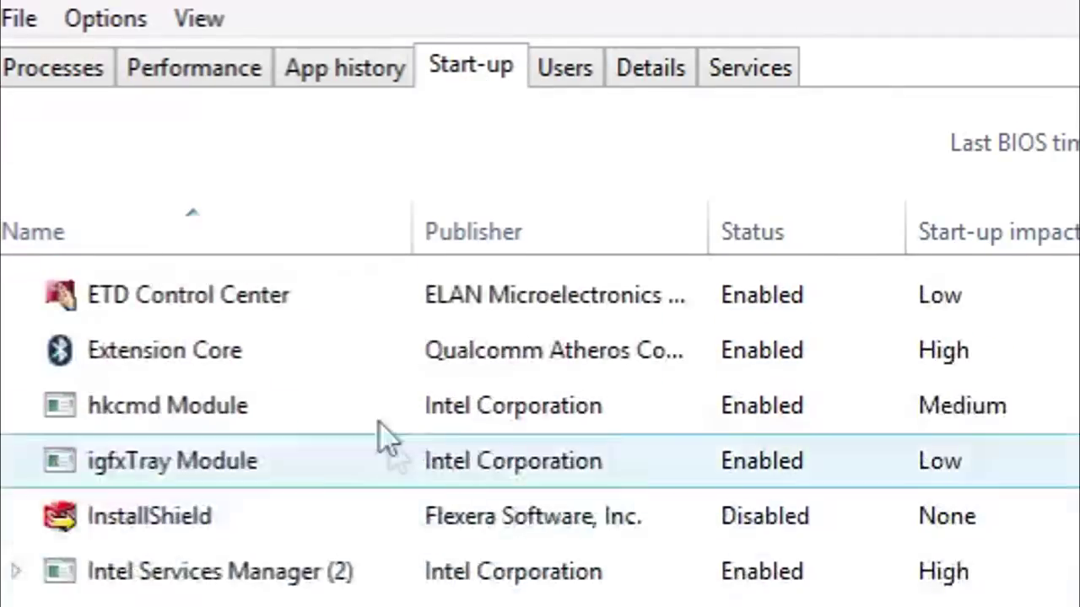
left_click(50, 68)
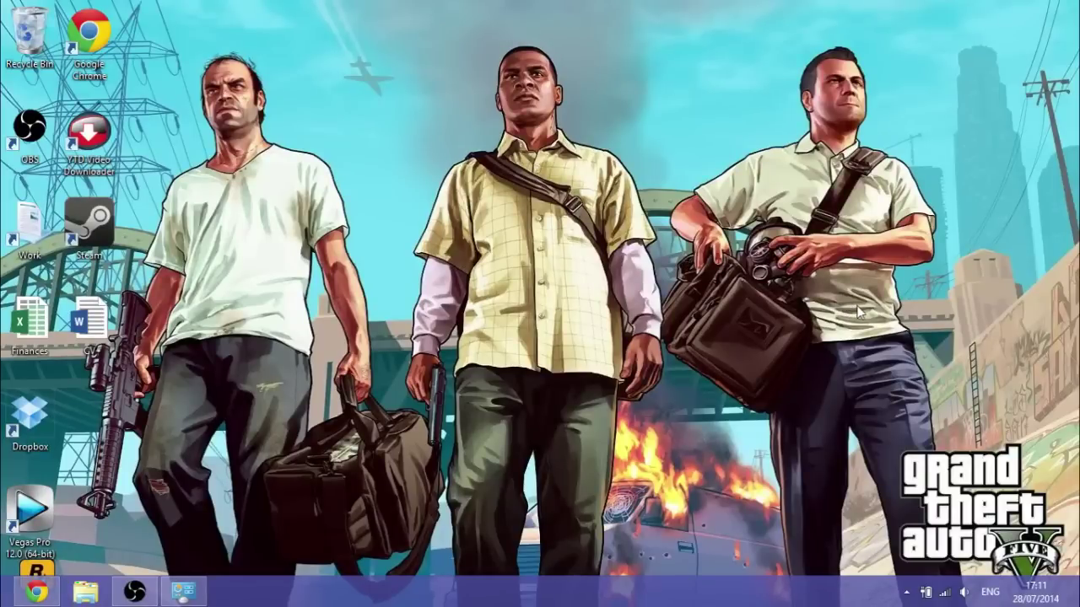
View the power option in the desktop's Settings pane and close the pane.
mouse_move(1078, 597)
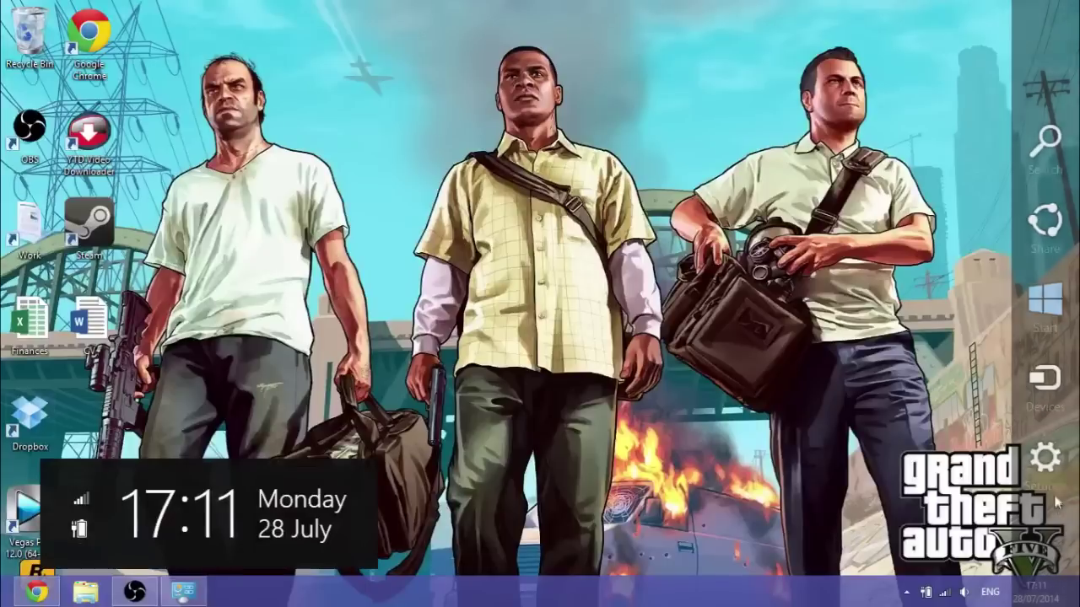
left_click(1053, 485)
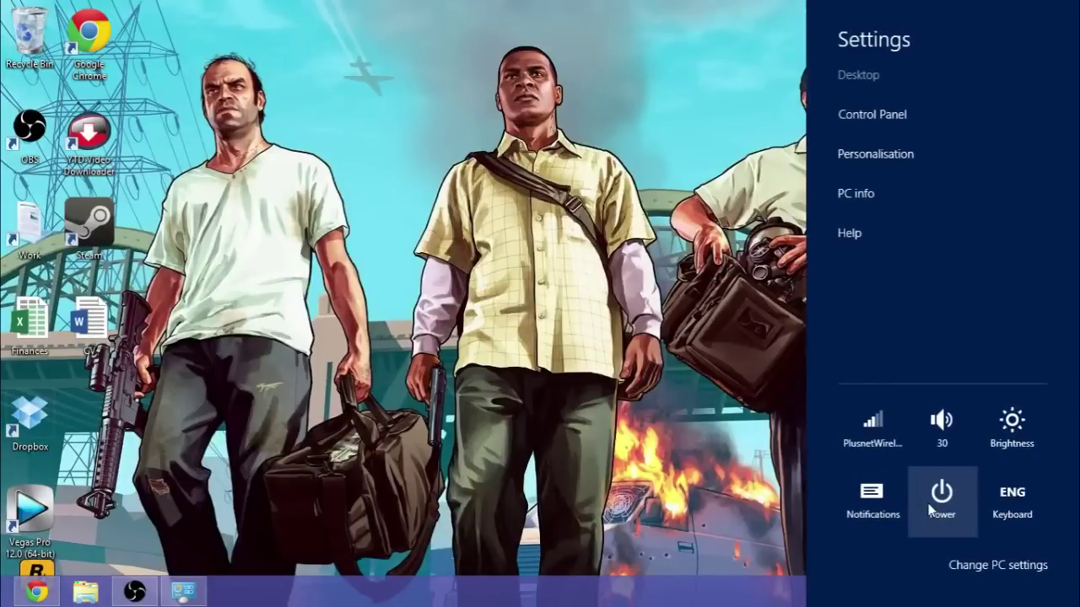
left_click(753, 426)
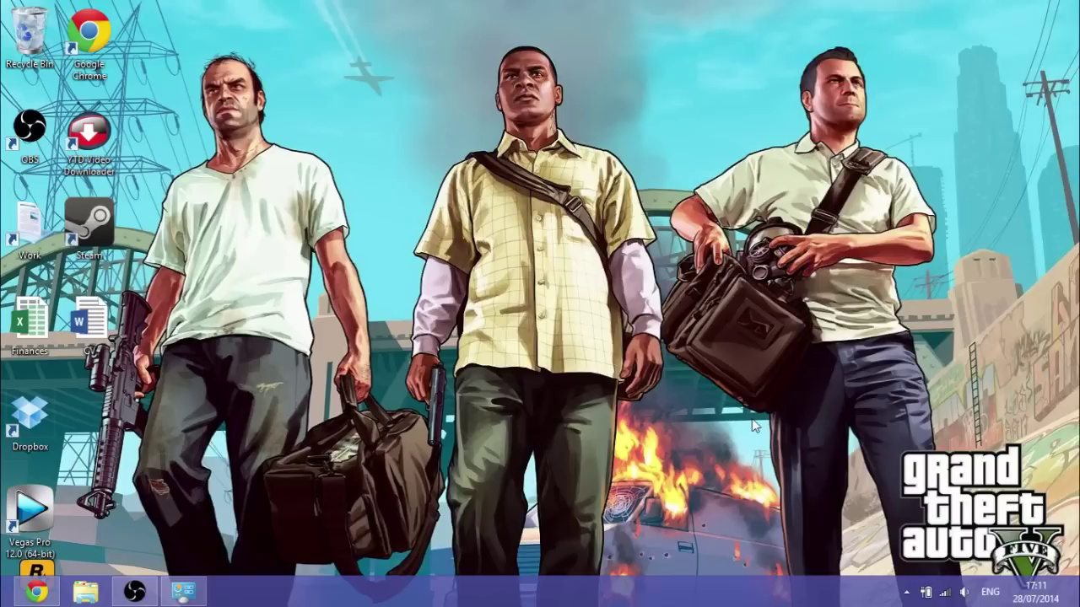